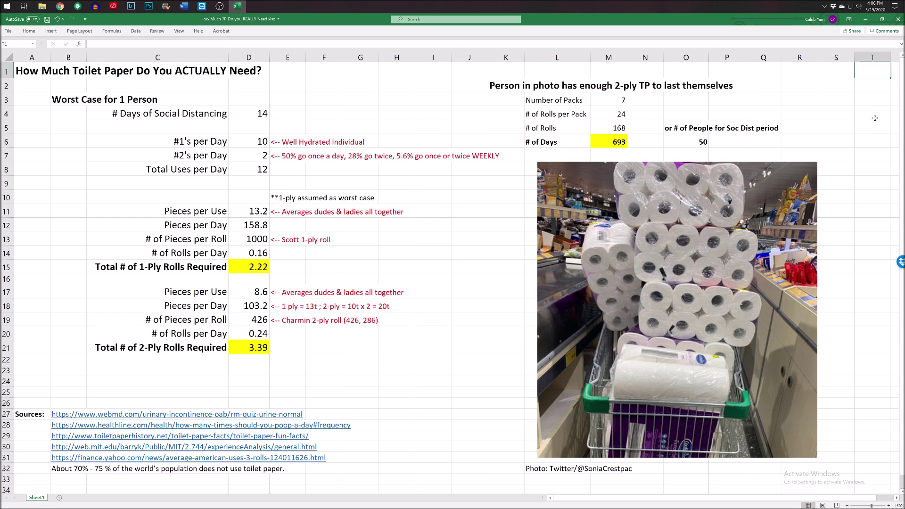
Review the inputs: 14 social-distancing days, 10 #1's and 2 #2's per day, total uses formula
{"action": "left_click", "coordinate": [287, 116]}
{"action": "left_click", "coordinate": [257, 115]}
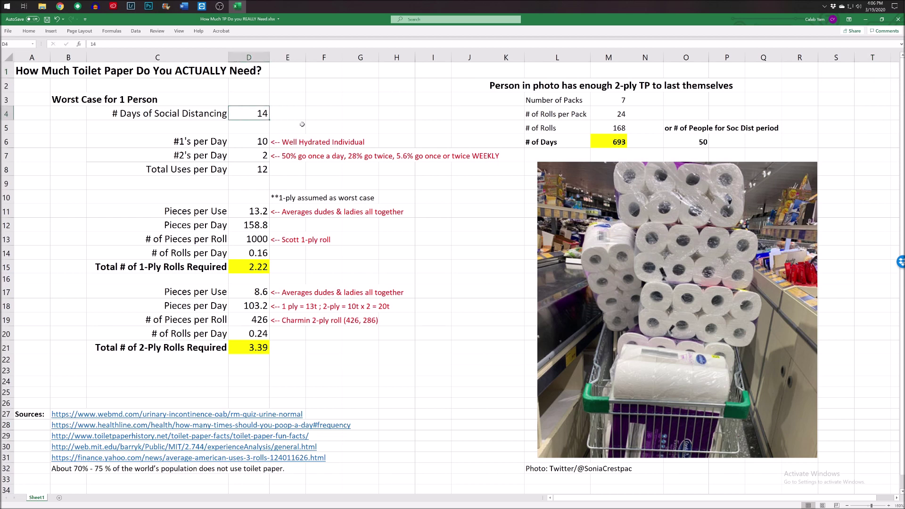
{"action": "left_click_drag", "start_coordinate": [223, 116], "coordinate": [244, 117]}
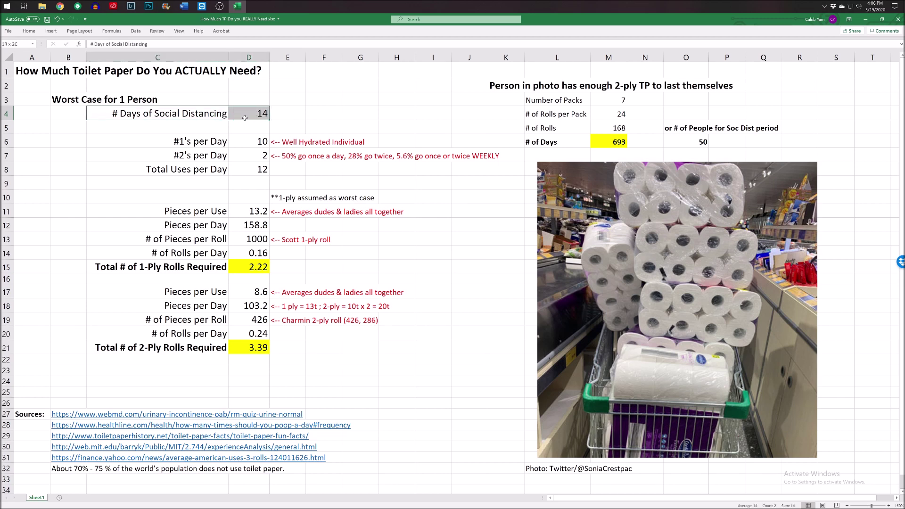
{"action": "left_click", "coordinate": [286, 116]}
{"action": "left_click", "coordinate": [265, 117]}
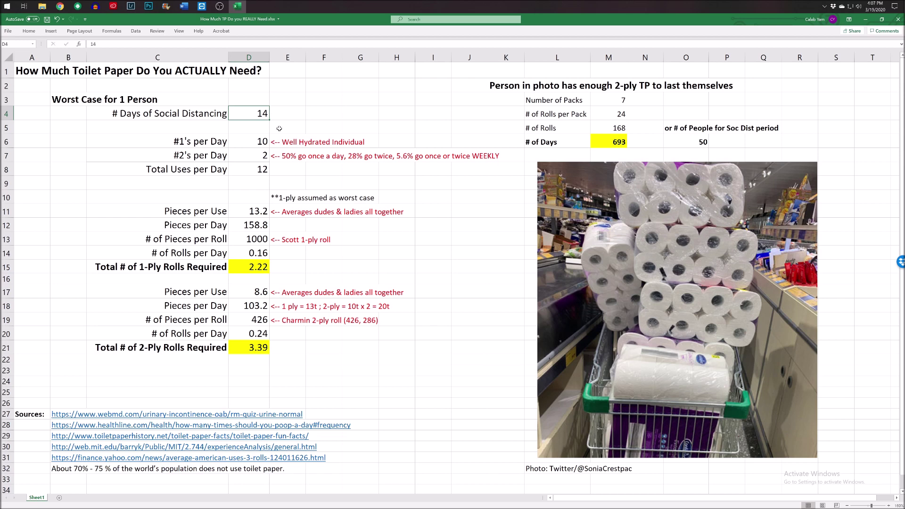
{"action": "left_click", "coordinate": [245, 140]}
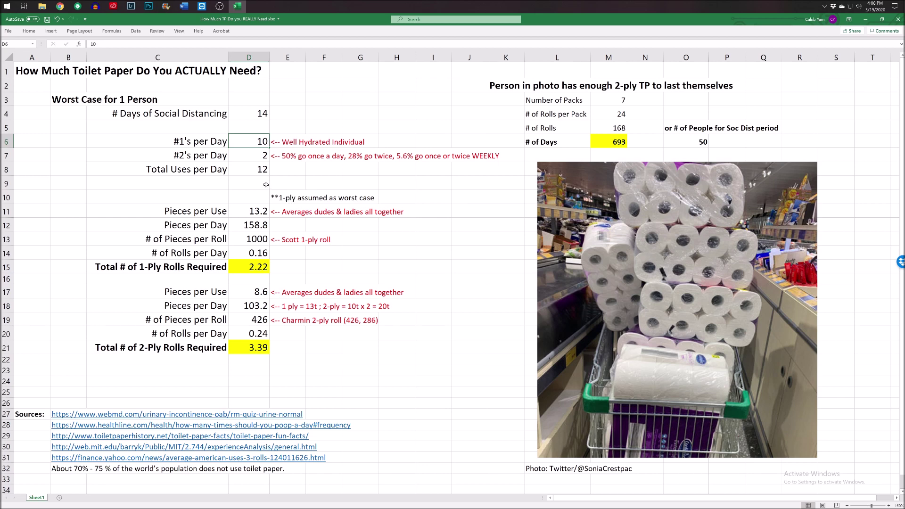
{"action": "left_click", "coordinate": [250, 159]}
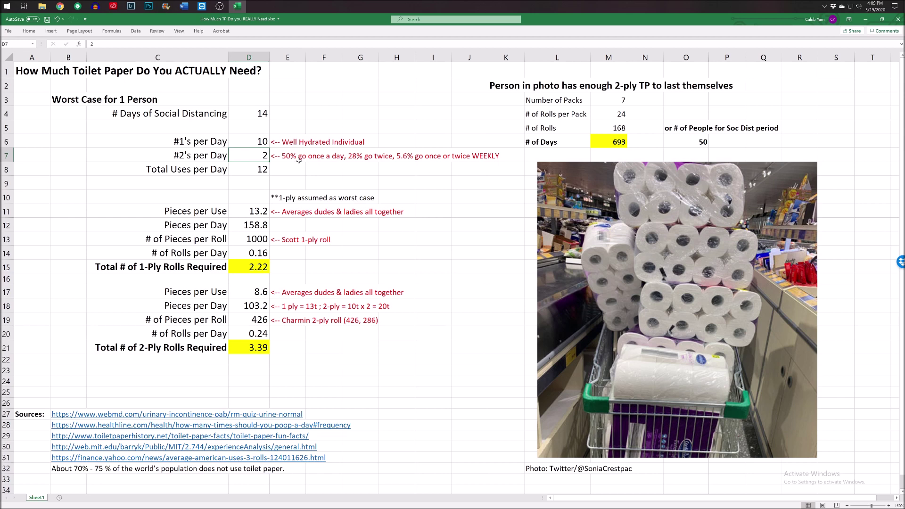
{"action": "left_click", "coordinate": [262, 169]}
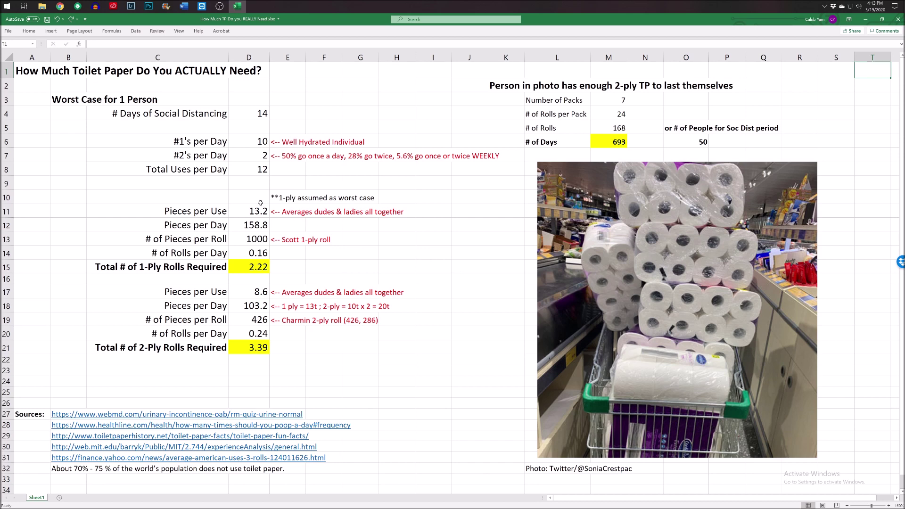
Walk through the 1-ply formulas: pieces per use and per day, 1000 per roll, rolls per day, total rolls
{"action": "left_click_drag", "start_coordinate": [260, 203], "coordinate": [257, 270]}
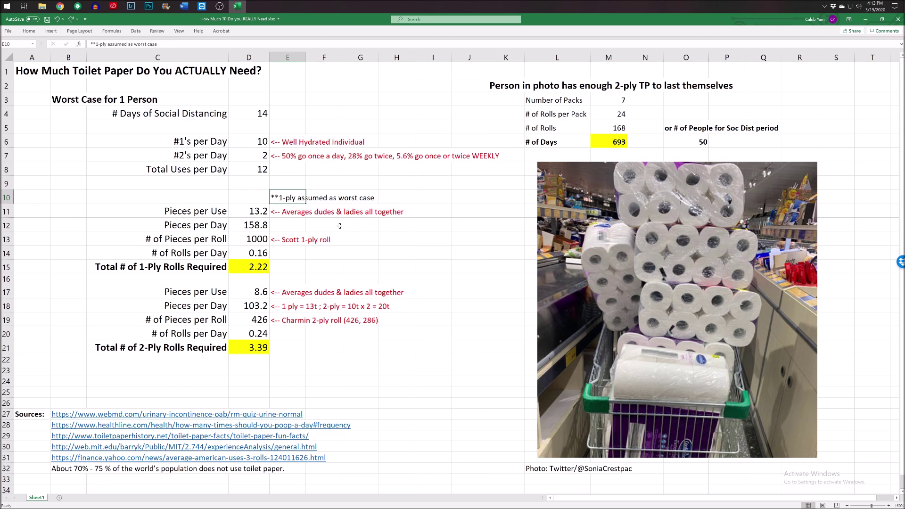
{"action": "left_click", "coordinate": [241, 208]}
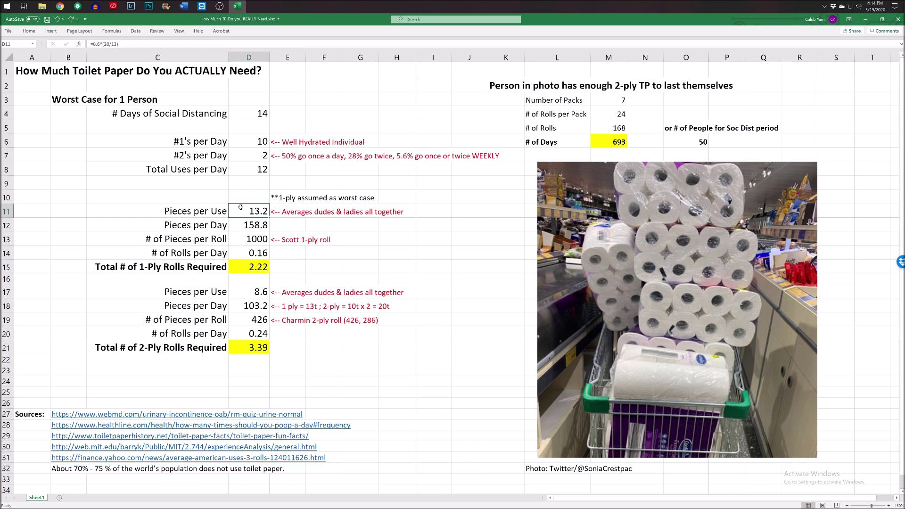
{"action": "left_click", "coordinate": [259, 170]}
{"action": "left_click", "coordinate": [253, 213]}
{"action": "left_click", "coordinate": [260, 222]}
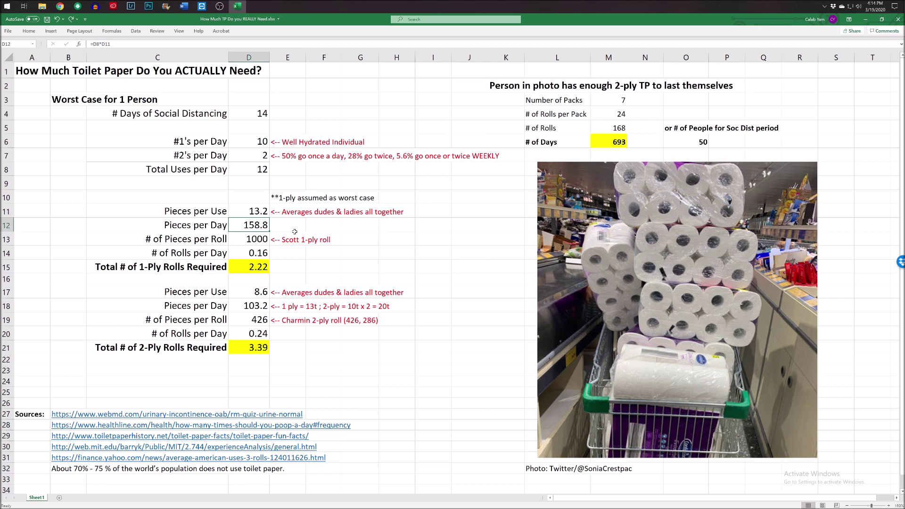
{"action": "key", "text": "Down"}
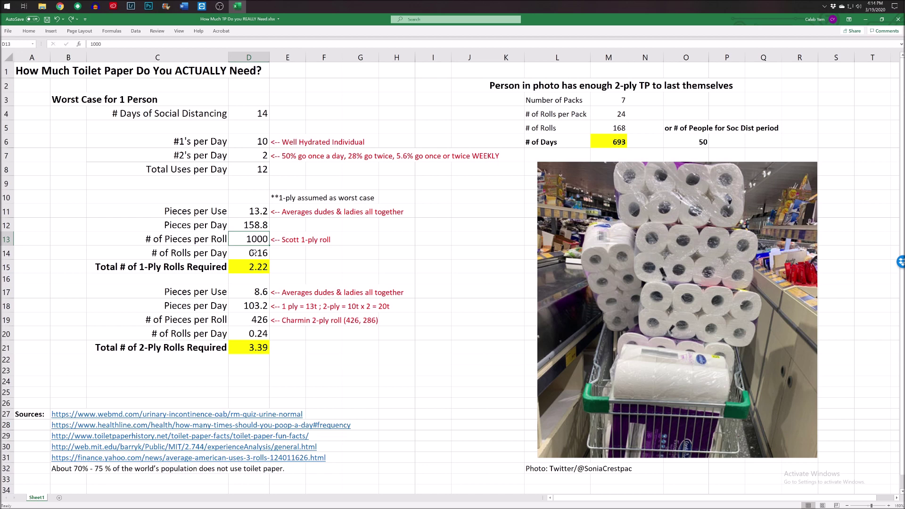
{"action": "left_click", "coordinate": [255, 253]}
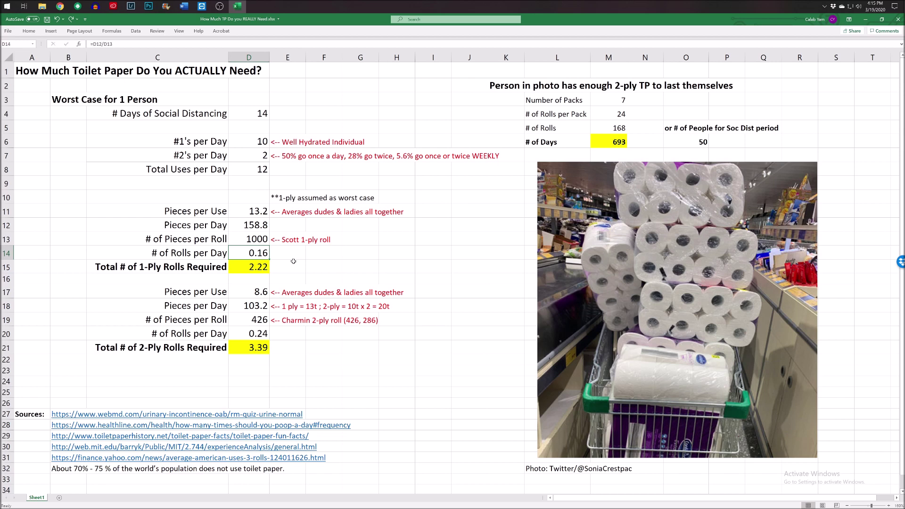
{"action": "left_click", "coordinate": [234, 119]}
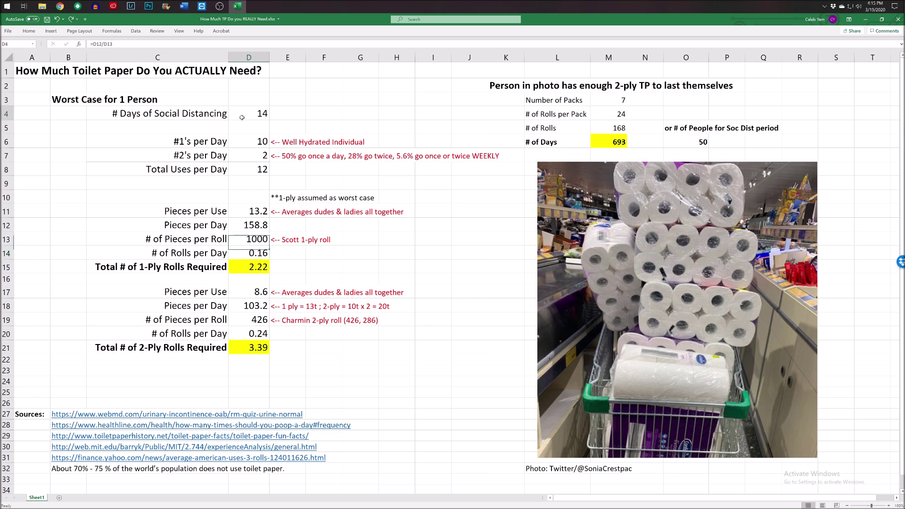
{"action": "left_click", "coordinate": [253, 256]}
{"action": "left_click", "coordinate": [255, 265]}
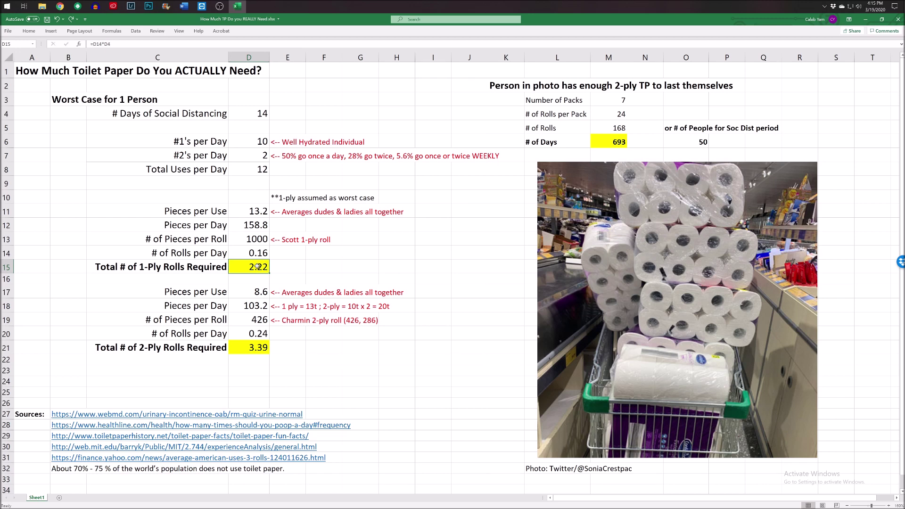
Walk through the 2-ply figures: 8.6 pieces per use, pieces per day, the sheet note, 426 per roll
{"action": "left_click_drag", "start_coordinate": [251, 291], "coordinate": [262, 351]}
{"action": "left_click", "coordinate": [303, 353]}
{"action": "left_click", "coordinate": [352, 393]}
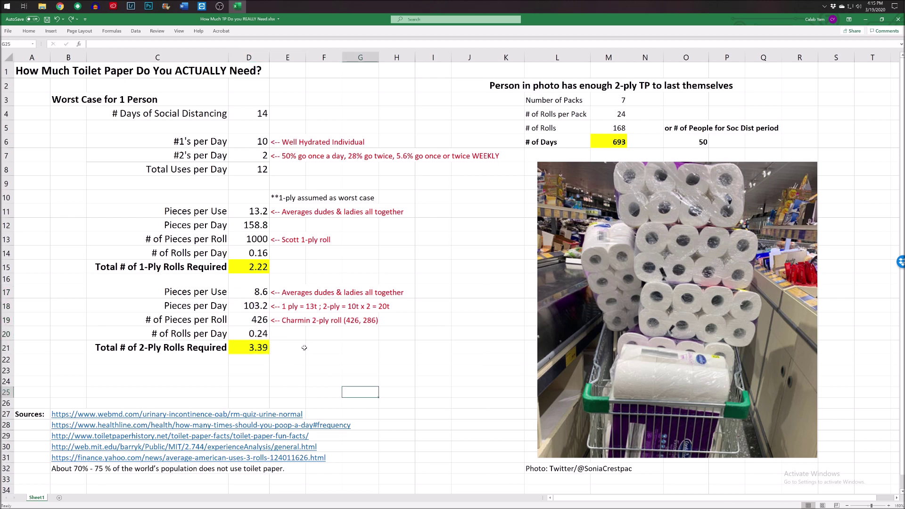
{"action": "left_click", "coordinate": [259, 293]}
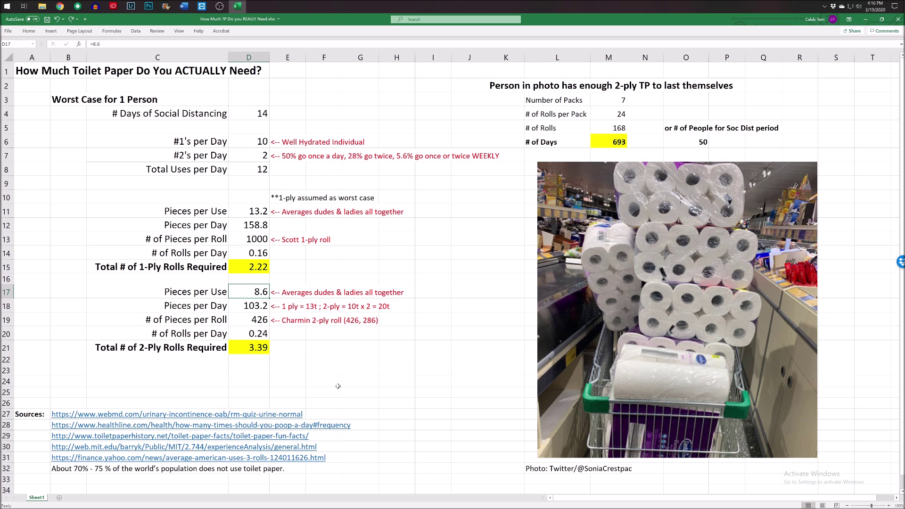
{"action": "left_click", "coordinate": [248, 308]}
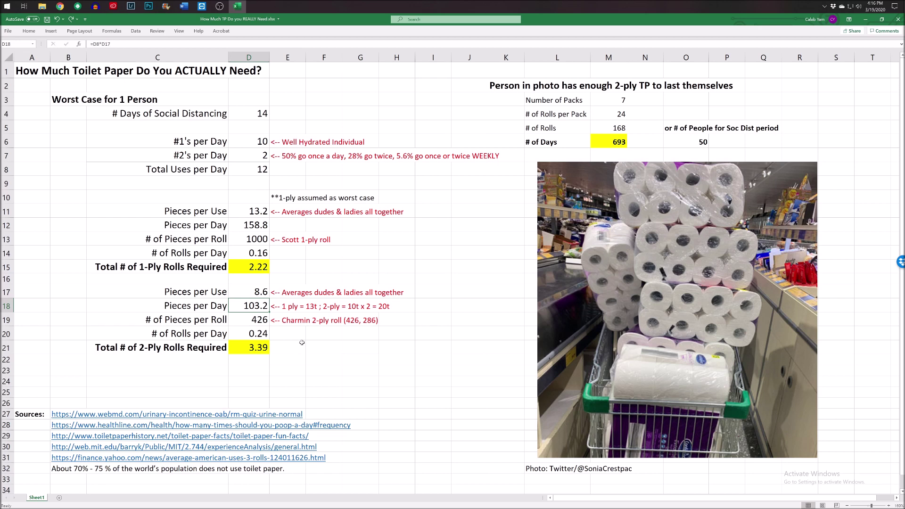
{"action": "left_click", "coordinate": [296, 308]}
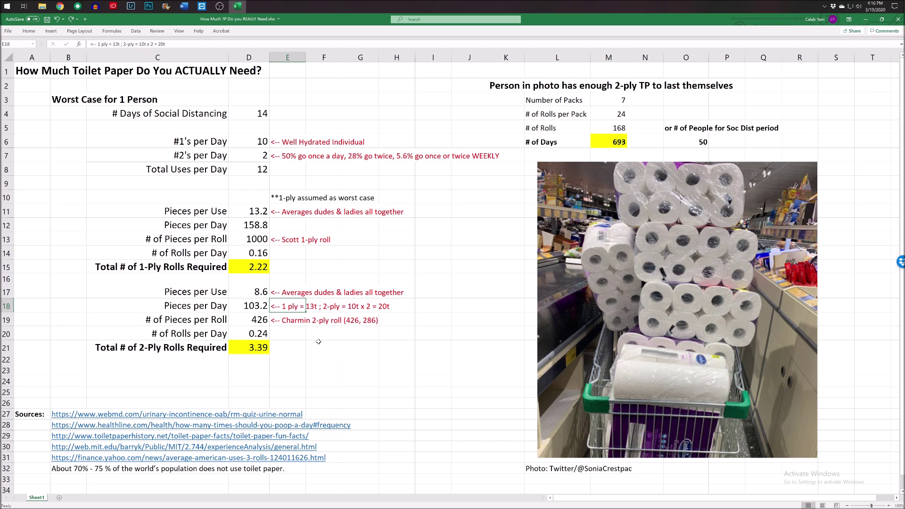
{"action": "left_click", "coordinate": [265, 321]}
{"action": "left_click", "coordinate": [324, 335]}
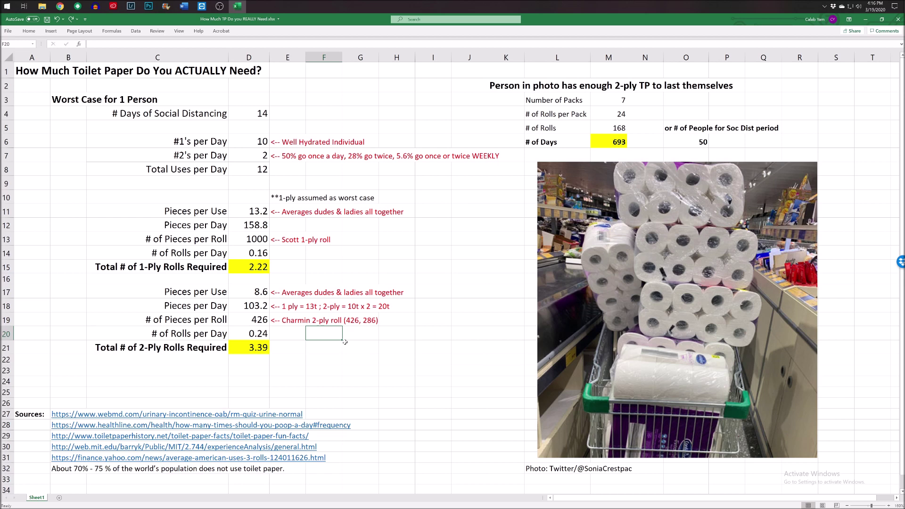
{"action": "left_click", "coordinate": [265, 320]}
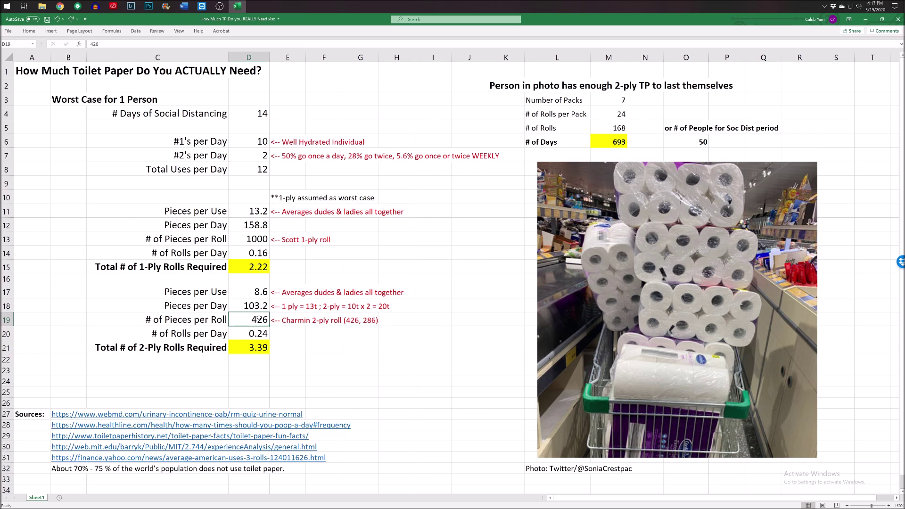
{"action": "left_click", "coordinate": [297, 332]}
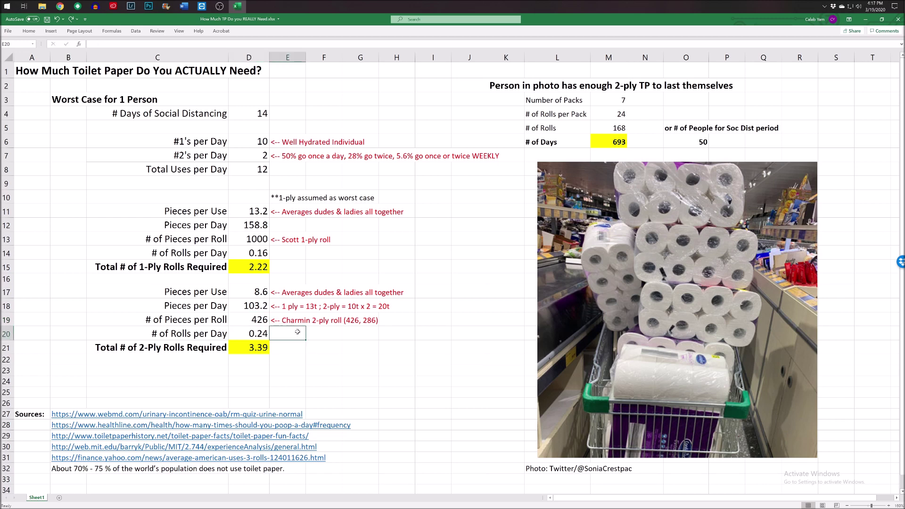
Try 286 pieces per 2-ply roll and recheck the 14-day social distancing input
{"action": "left_click", "coordinate": [249, 320]}
{"action": "type", "text": "286"}
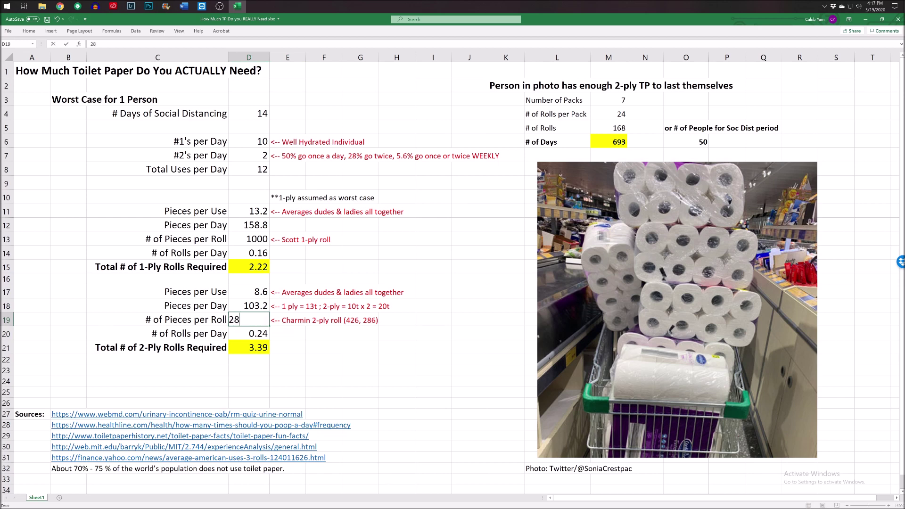
{"action": "key", "text": "Return"}
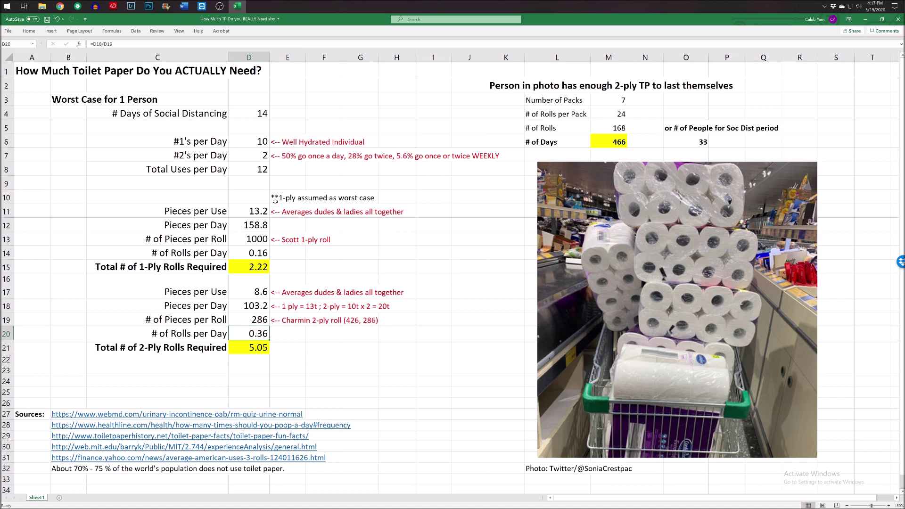
{"action": "left_click", "coordinate": [258, 114]}
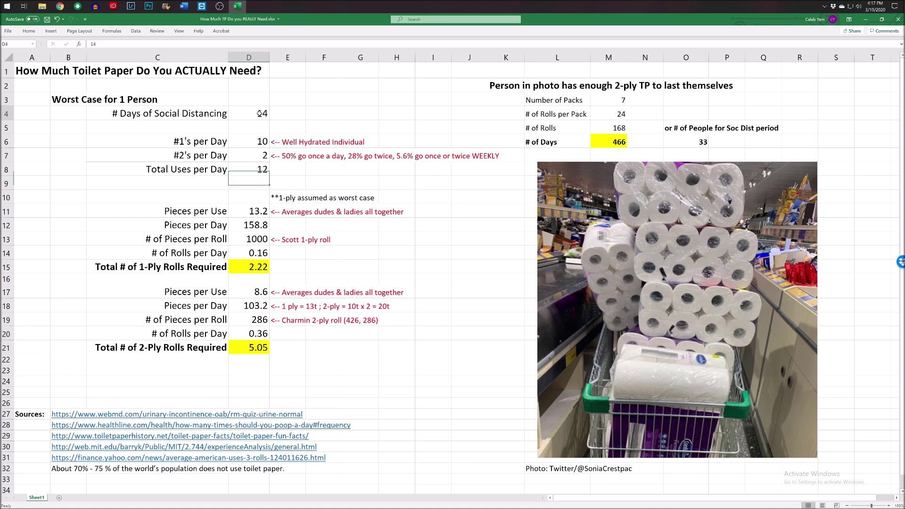
{"action": "left_click", "coordinate": [288, 344]}
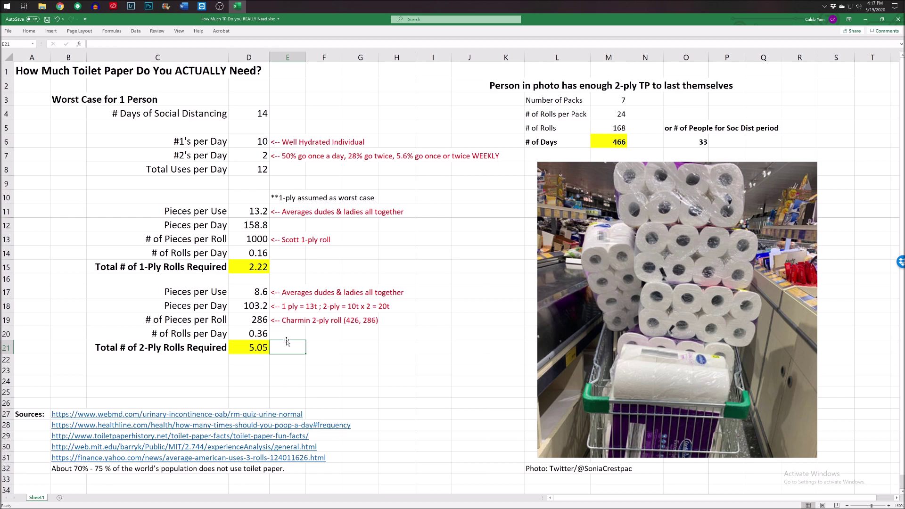
Change D19 back to 426 pieces per 2-ply roll
{"action": "left_click", "coordinate": [260, 321]}
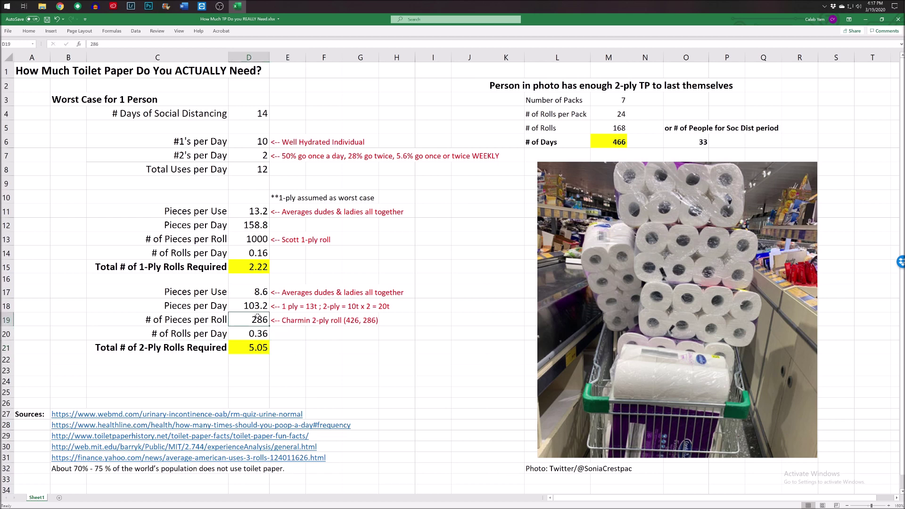
{"action": "type", "text": "426"}
{"action": "key", "text": "Return"}
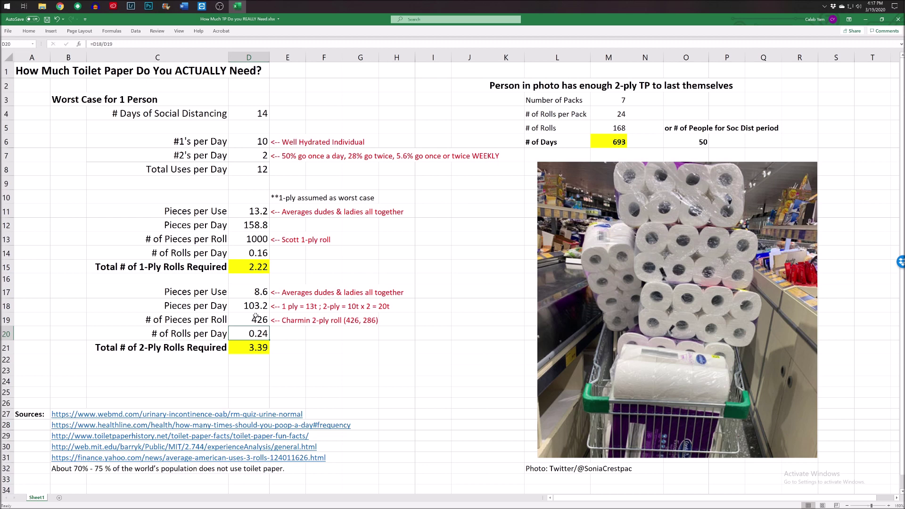
Nudge the shopping-cart photo up-left beside the 426/286 roll sizes, then check the packs value
{"action": "left_click", "coordinate": [358, 322]}
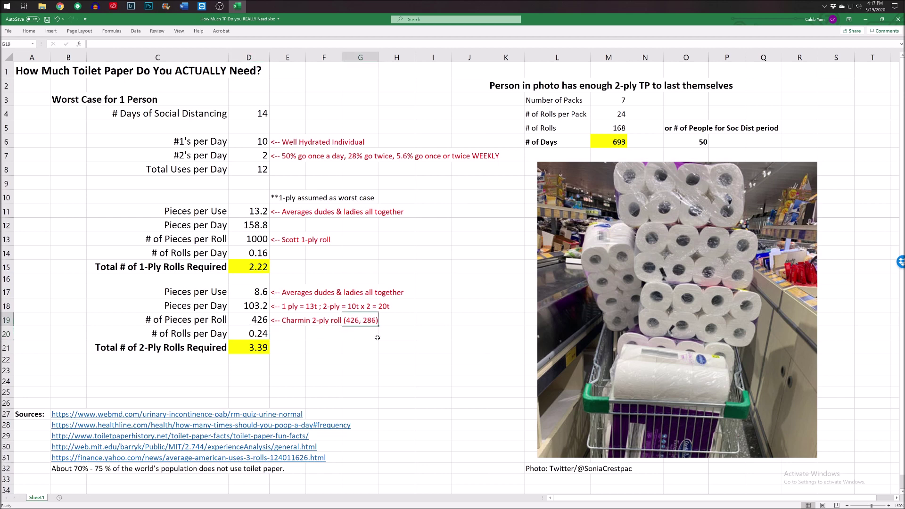
{"action": "left_click_drag", "start_coordinate": [390, 353], "coordinate": [390, 359]}
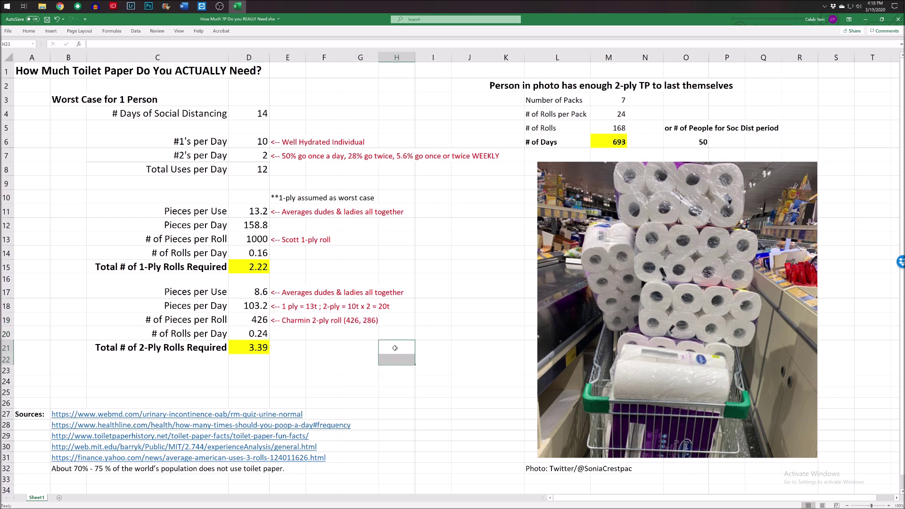
{"action": "left_click_drag", "start_coordinate": [578, 237], "coordinate": [582, 238]}
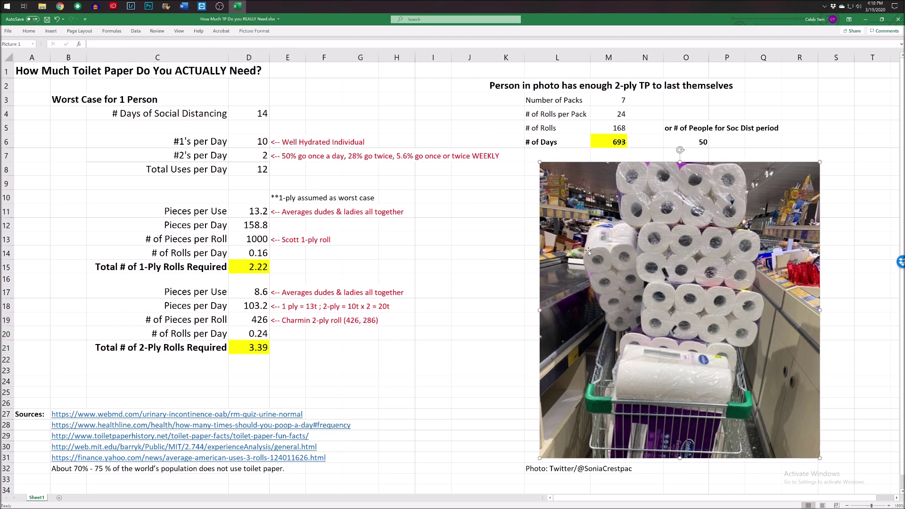
{"action": "left_click_drag", "start_coordinate": [576, 284], "coordinate": [558, 279]}
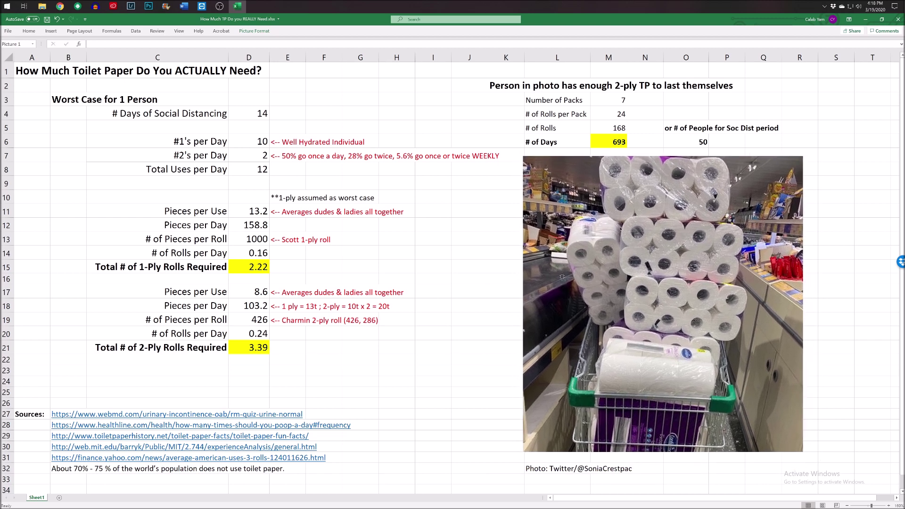
{"action": "left_click", "coordinate": [502, 305]}
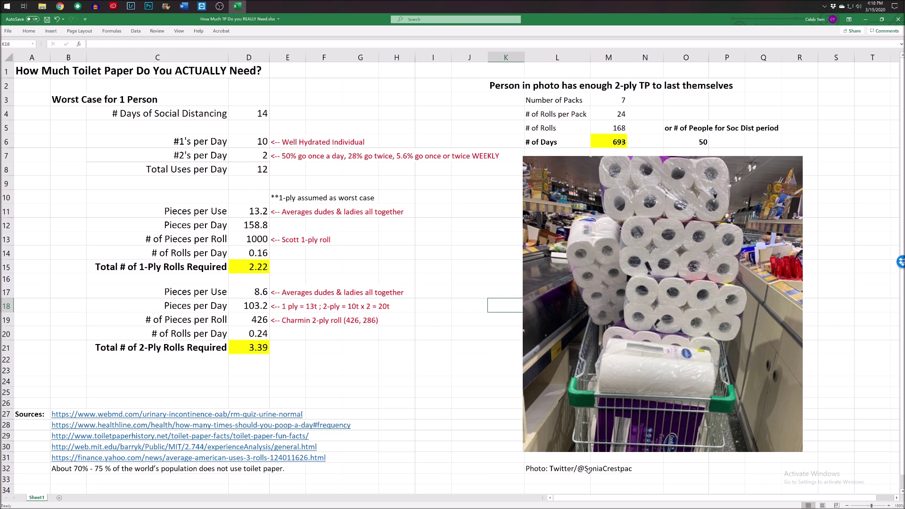
{"action": "left_click", "coordinate": [474, 381]}
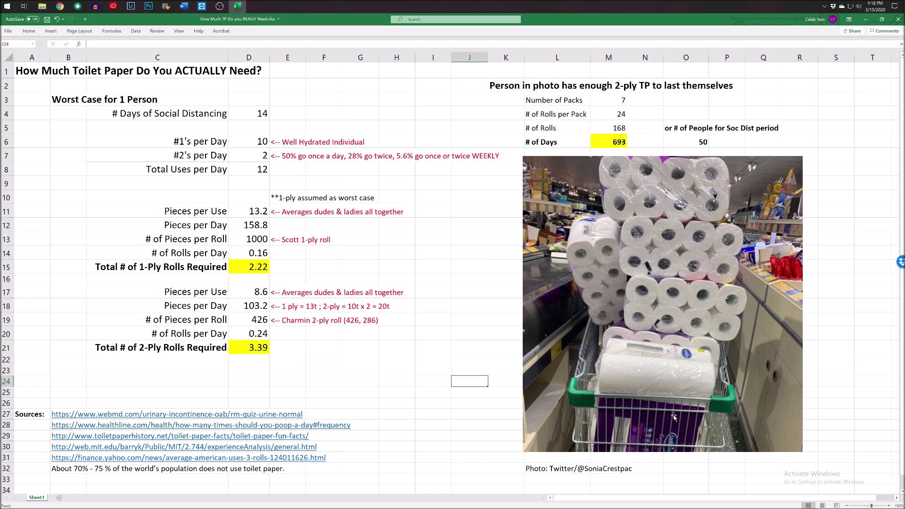
{"action": "left_click", "coordinate": [607, 98]}
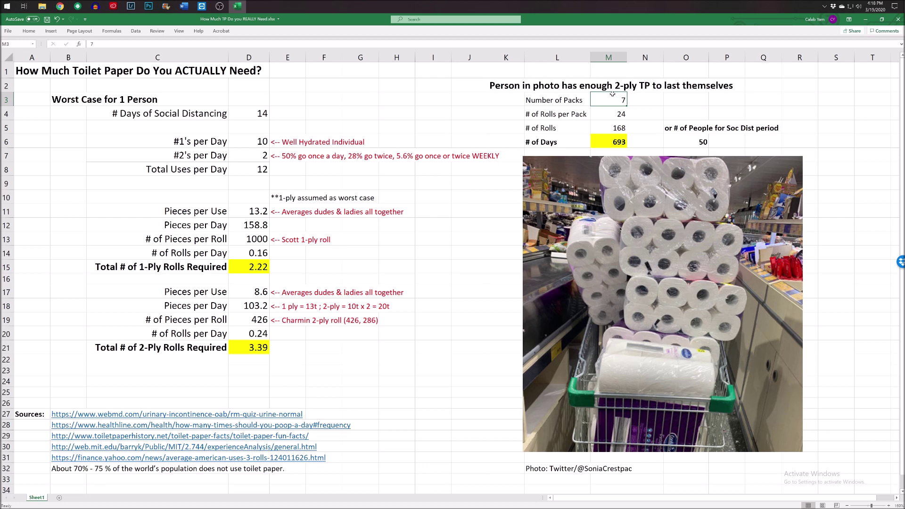
{"action": "left_click", "coordinate": [608, 109]}
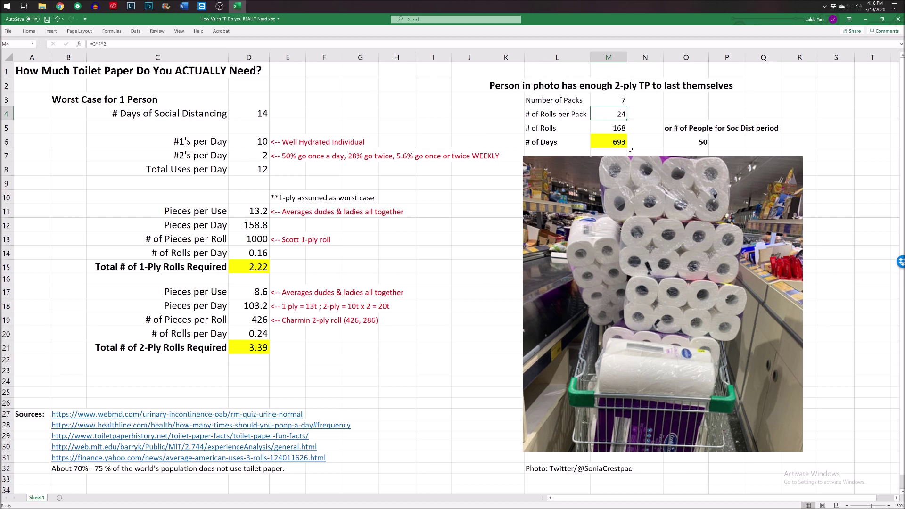
{"action": "left_click", "coordinate": [605, 129]}
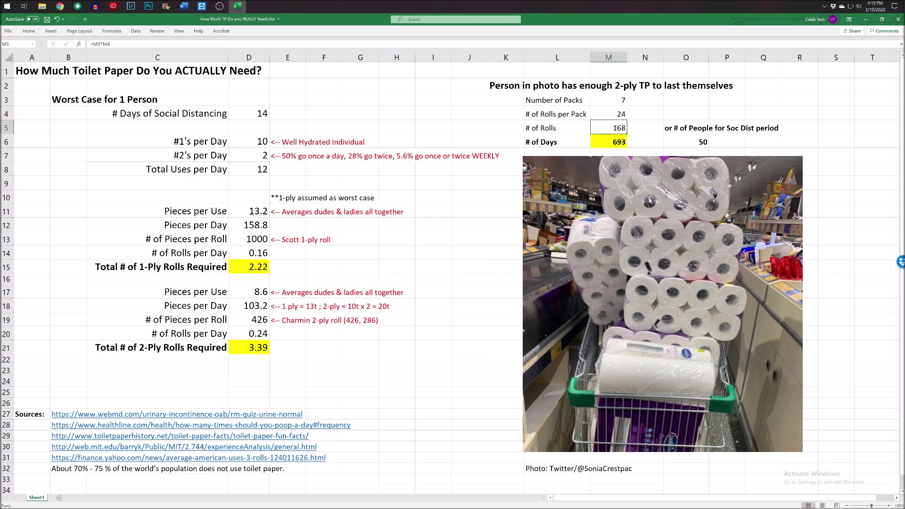
{"action": "left_click", "coordinate": [617, 143]}
{"action": "left_click", "coordinate": [824, 179]}
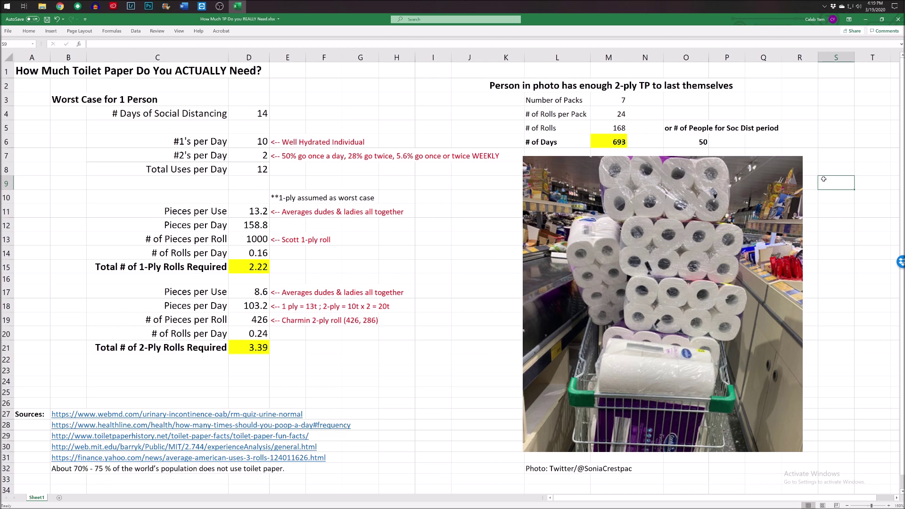
{"action": "left_click_drag", "start_coordinate": [702, 127], "coordinate": [707, 152]}
{"action": "left_click", "coordinate": [788, 140]}
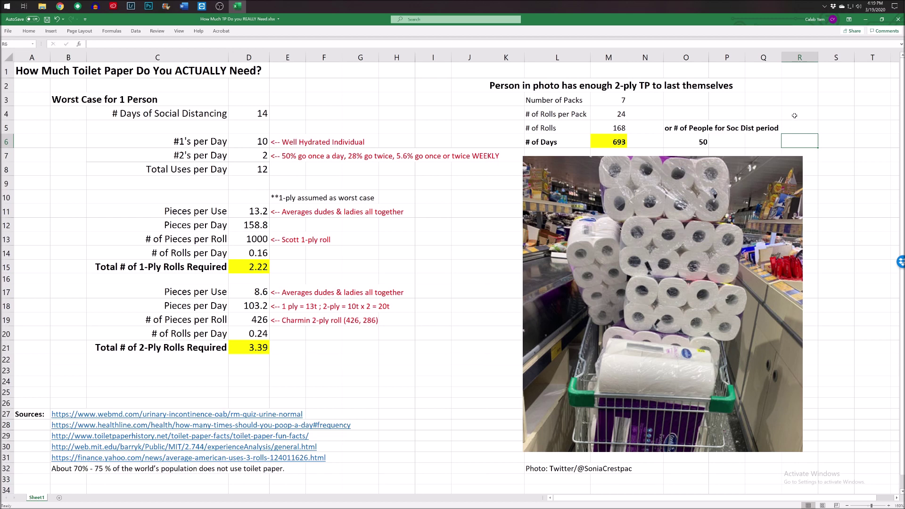
Enter 60 days of social distancing in D4, then inspect the 2-ply total formula in D21
{"action": "left_click", "coordinate": [243, 114]}
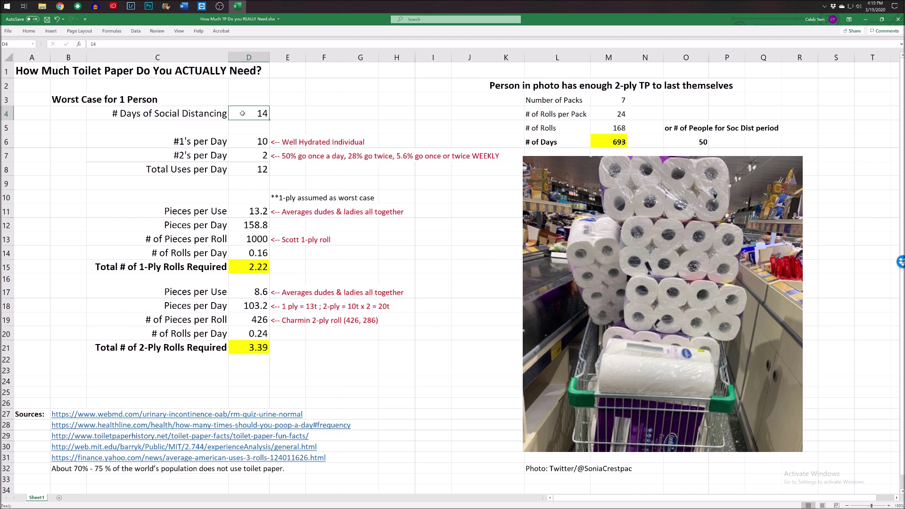
{"action": "type", "text": "60"}
{"action": "key", "text": "Return"}
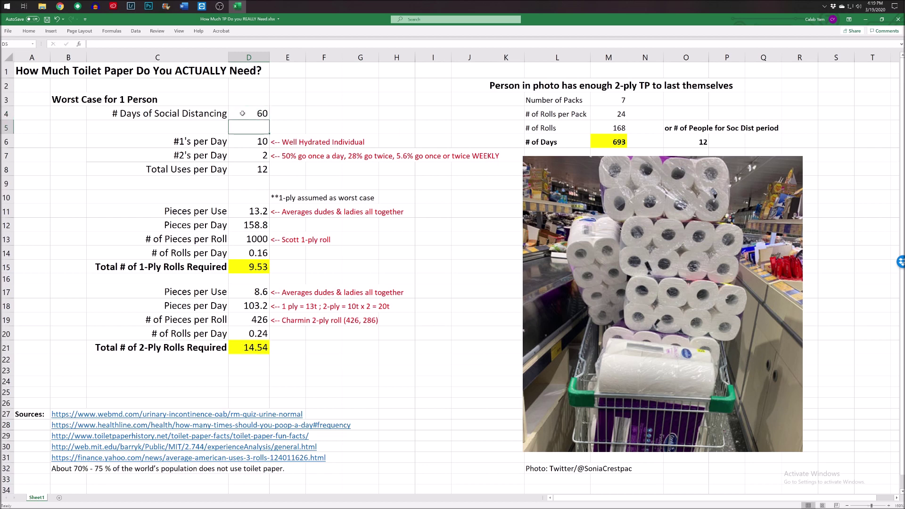
{"action": "left_click", "coordinate": [476, 374]}
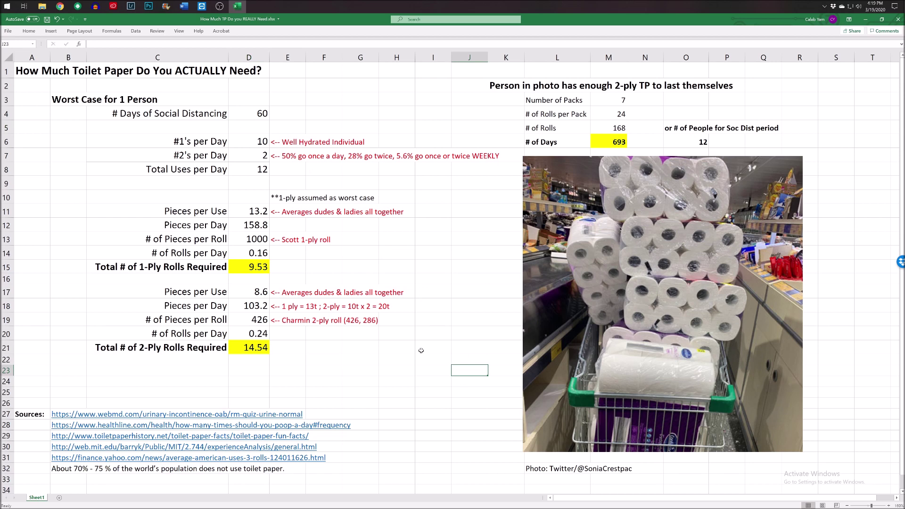
{"action": "left_click", "coordinate": [258, 351]}
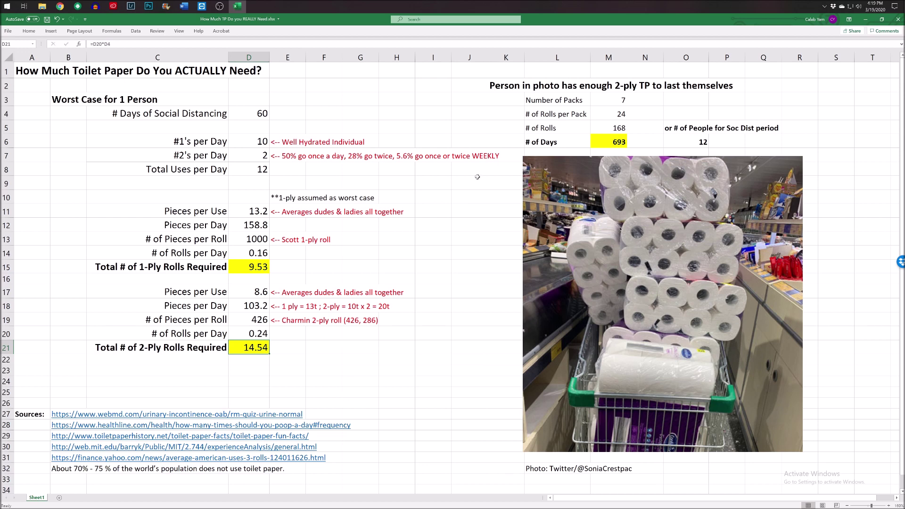
{"action": "left_click", "coordinate": [616, 143]}
{"action": "left_click", "coordinate": [259, 112]}
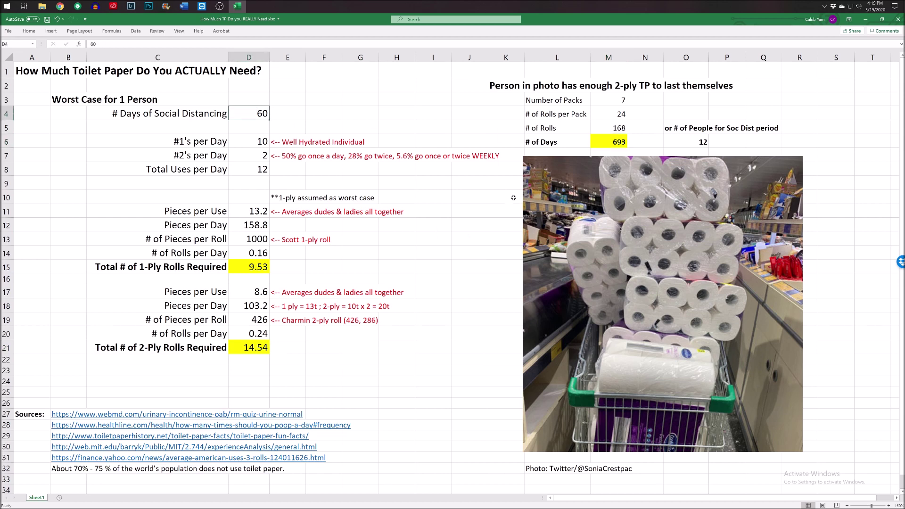
{"action": "left_click", "coordinate": [697, 148]}
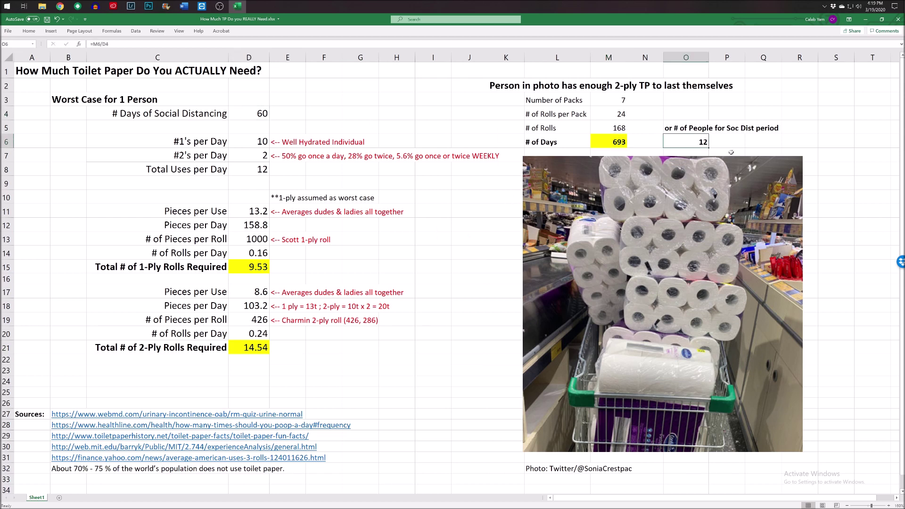